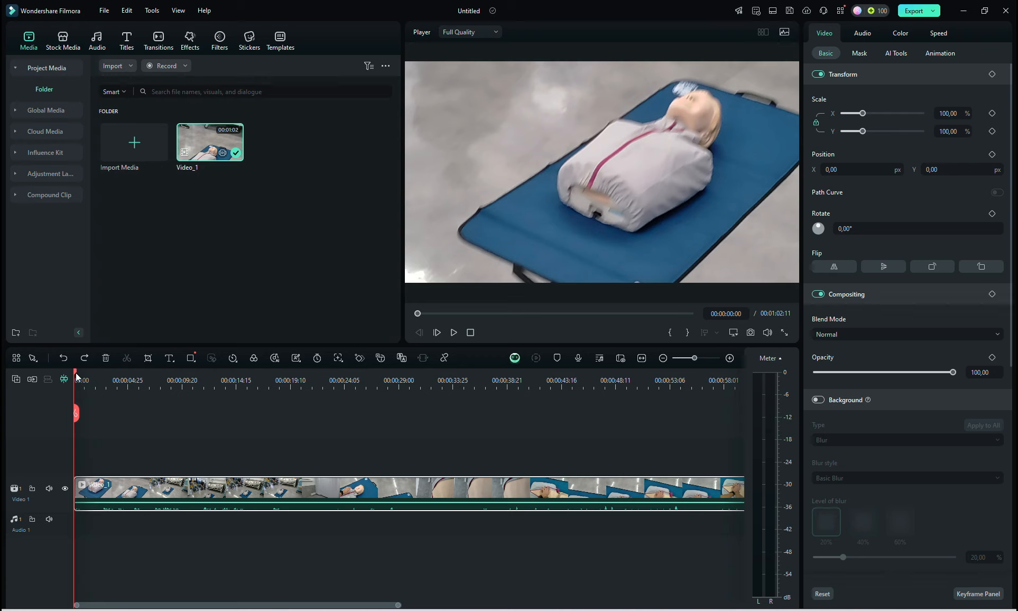
- Split the Video_1 clip on the timeline at 00:00:17:00
{"action": "left_click_drag", "start_coordinate": [75, 373], "coordinate": [126, 453]}
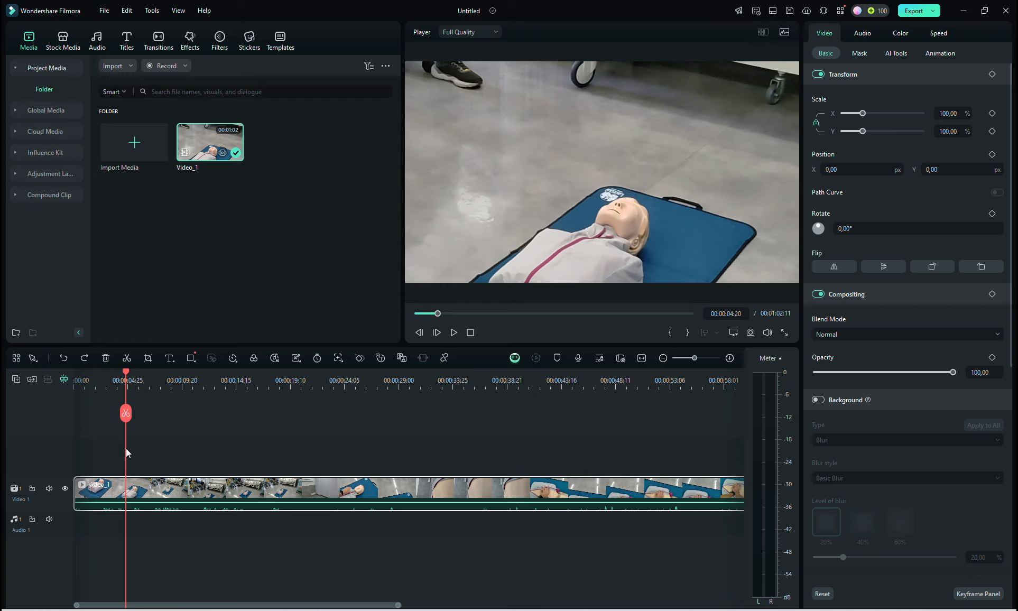
{"action": "left_click_drag", "start_coordinate": [126, 449], "coordinate": [203, 455]}
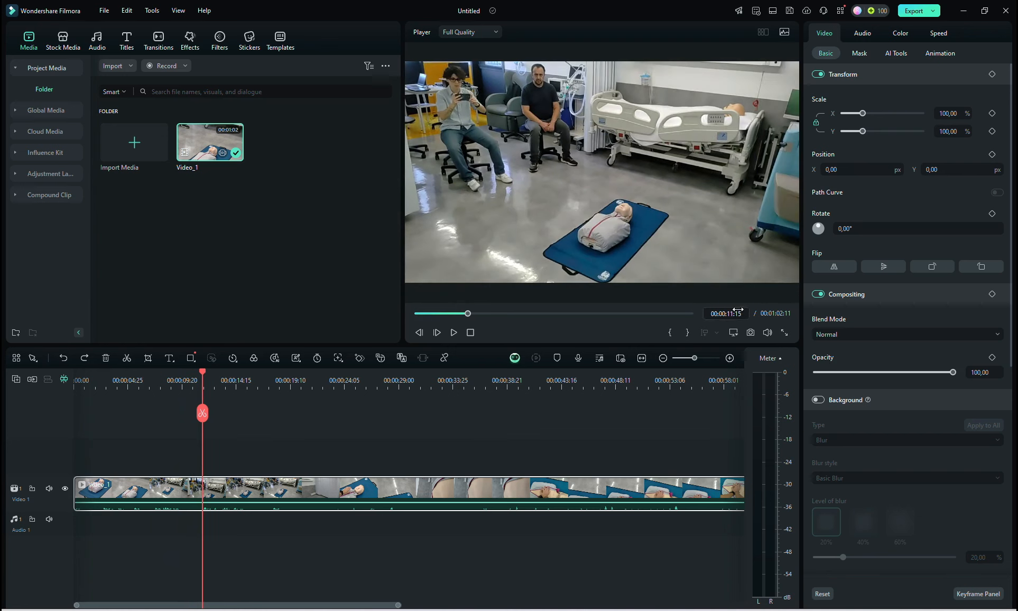
{"action": "left_click", "coordinate": [201, 441]}
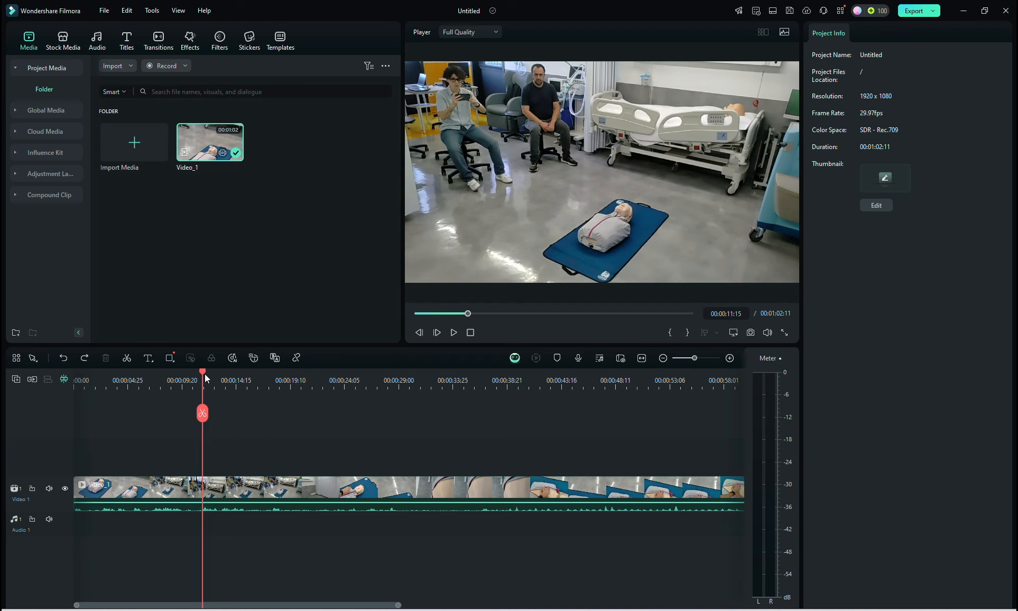
{"action": "left_click_drag", "start_coordinate": [204, 373], "coordinate": [265, 364]}
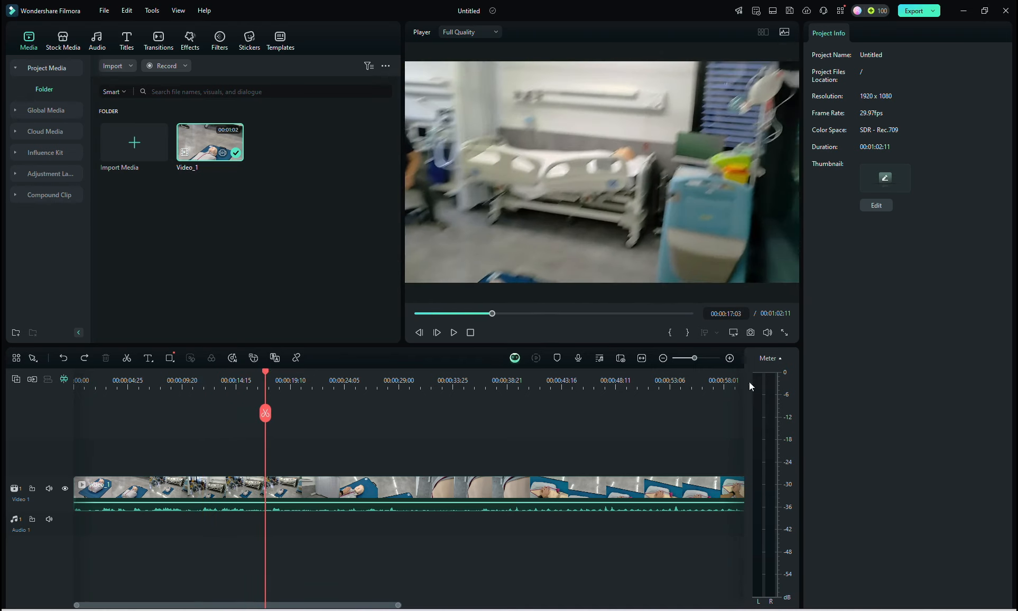
{"action": "left_click", "coordinate": [736, 313]}
{"action": "left_click", "coordinate": [739, 315]}
{"action": "key", "text": "BackSpace"}
{"action": "type", "text": "0"}
{"action": "key", "text": "Return"}
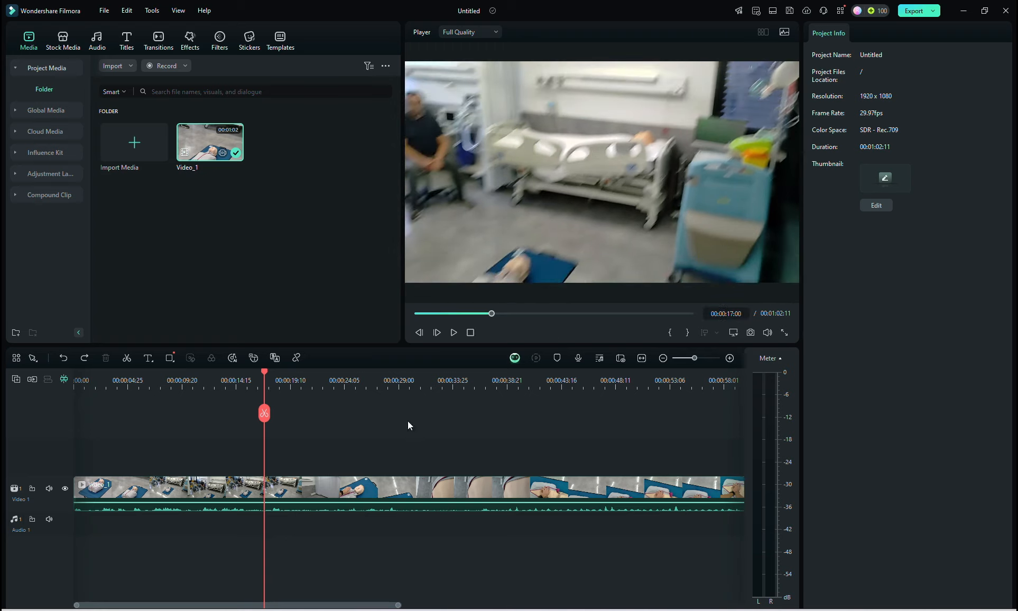
{"action": "left_click", "coordinate": [265, 414]}
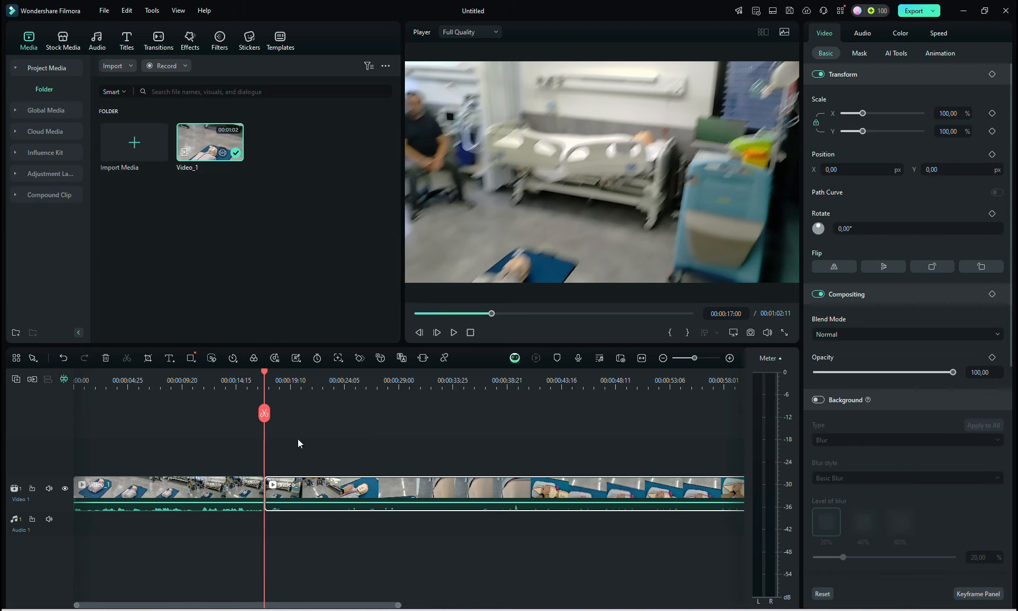
- Delete the first segment of the split clip, leaving its space empty on the video track
{"action": "left_click", "coordinate": [179, 484]}
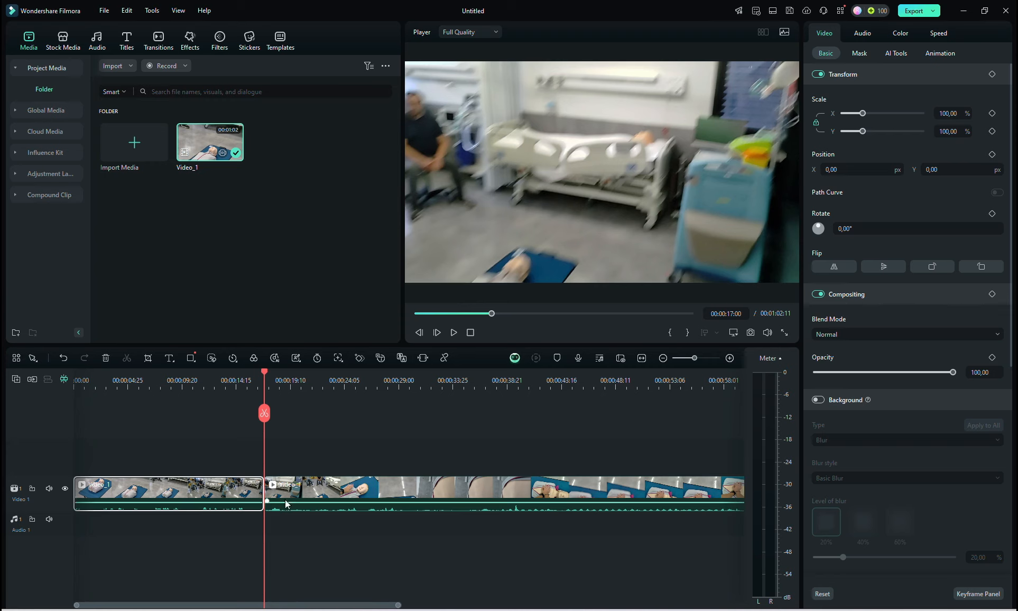
{"action": "left_click", "coordinate": [317, 494]}
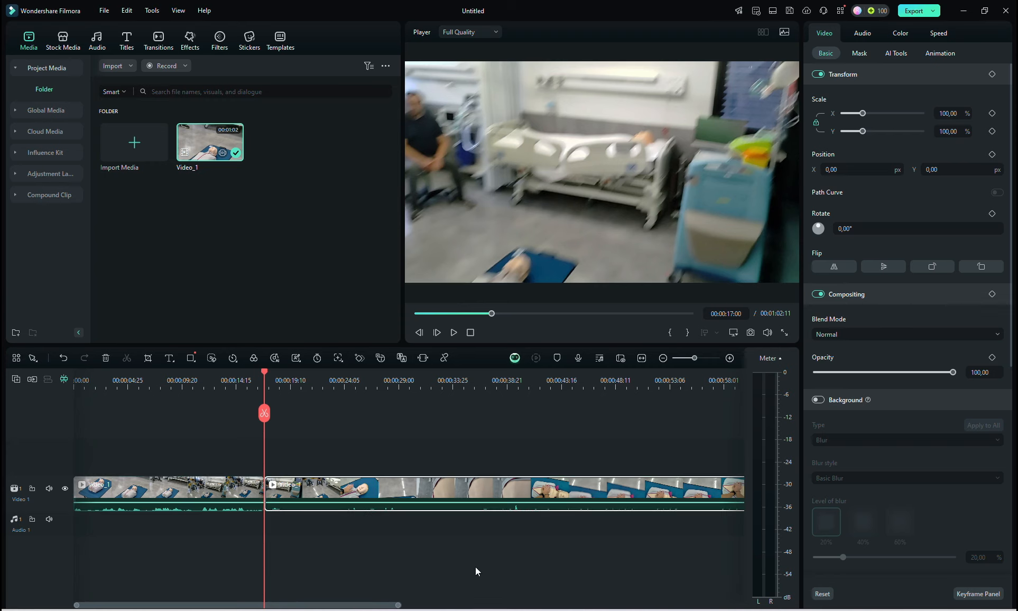
{"action": "left_click", "coordinate": [165, 500]}
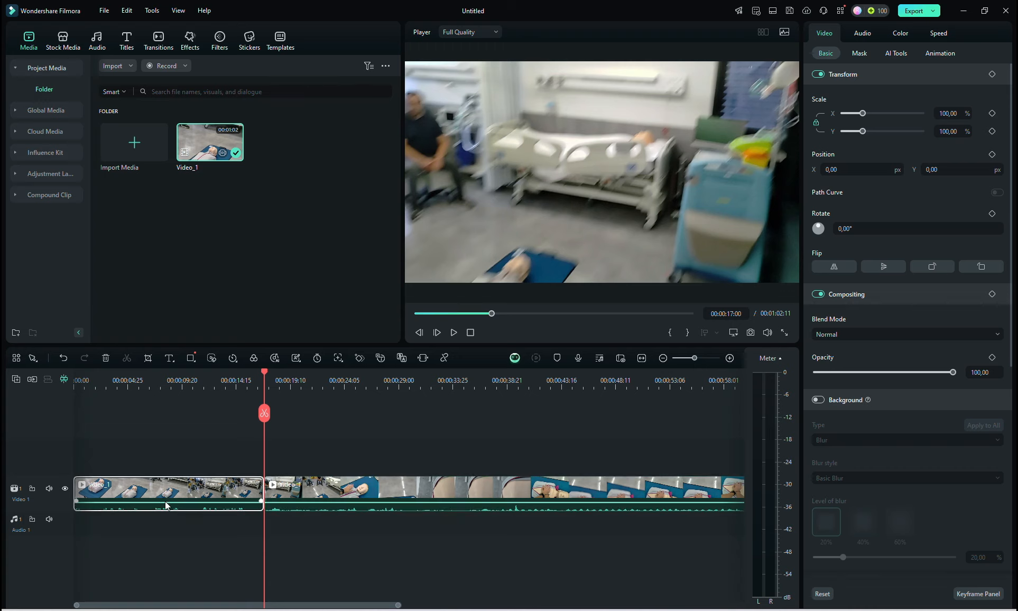
{"action": "right_click", "coordinate": [164, 501]}
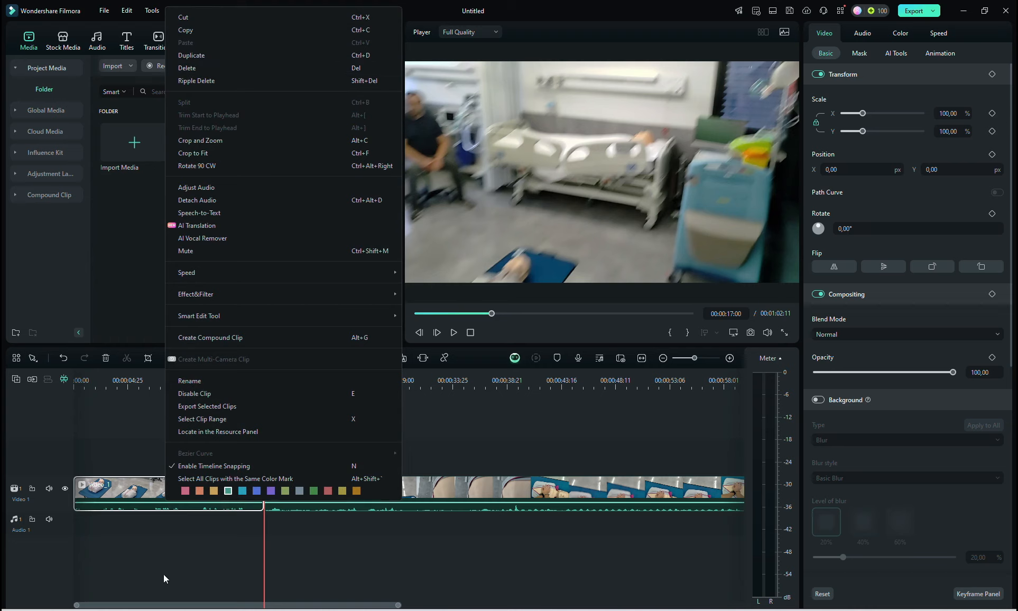
{"action": "left_click", "coordinate": [142, 495]}
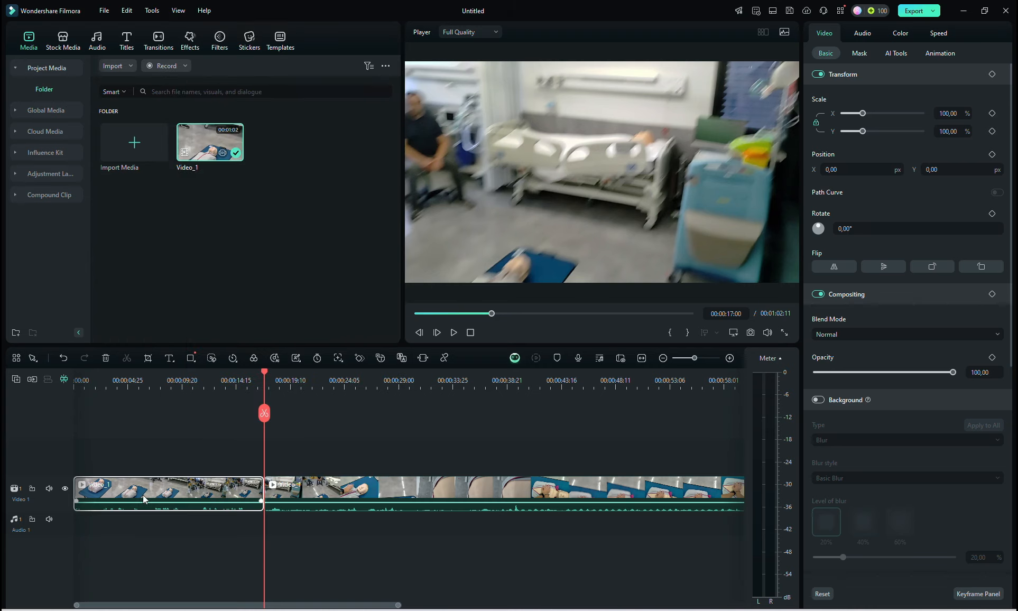
{"action": "key", "text": "Delete"}
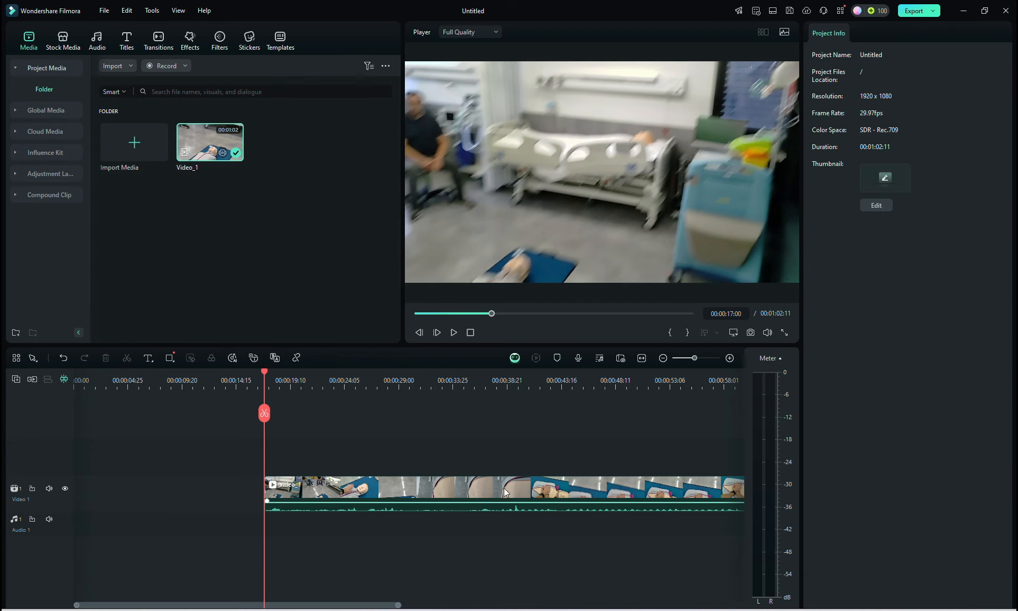
- Move the remaining clip on the video track to the start of the timeline
{"action": "left_click", "coordinate": [492, 495]}
{"action": "left_click_drag", "start_coordinate": [492, 496], "coordinate": [280, 494]}
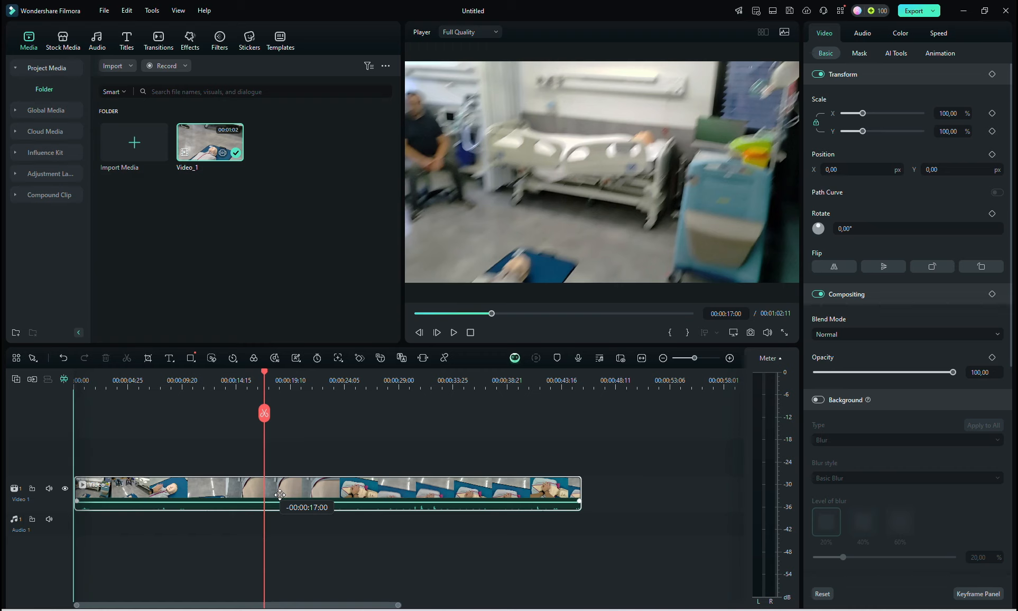
{"action": "left_click_drag", "start_coordinate": [280, 495], "coordinate": [279, 494]}
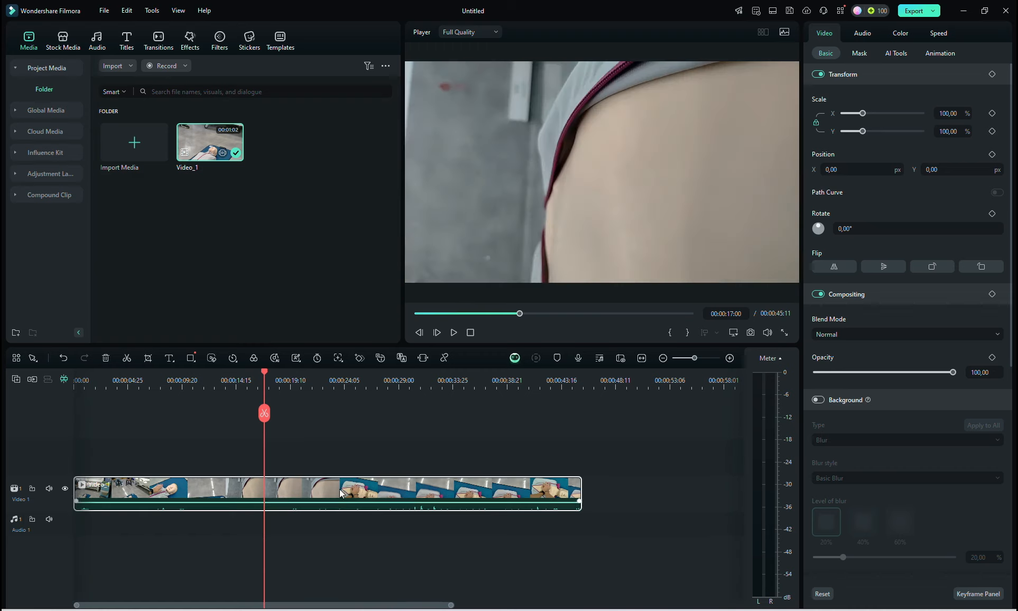
- Return the playhead to the start of the timeline and briefly preview the original Video_1 media
{"action": "left_click_drag", "start_coordinate": [266, 374], "coordinate": [71, 396]}
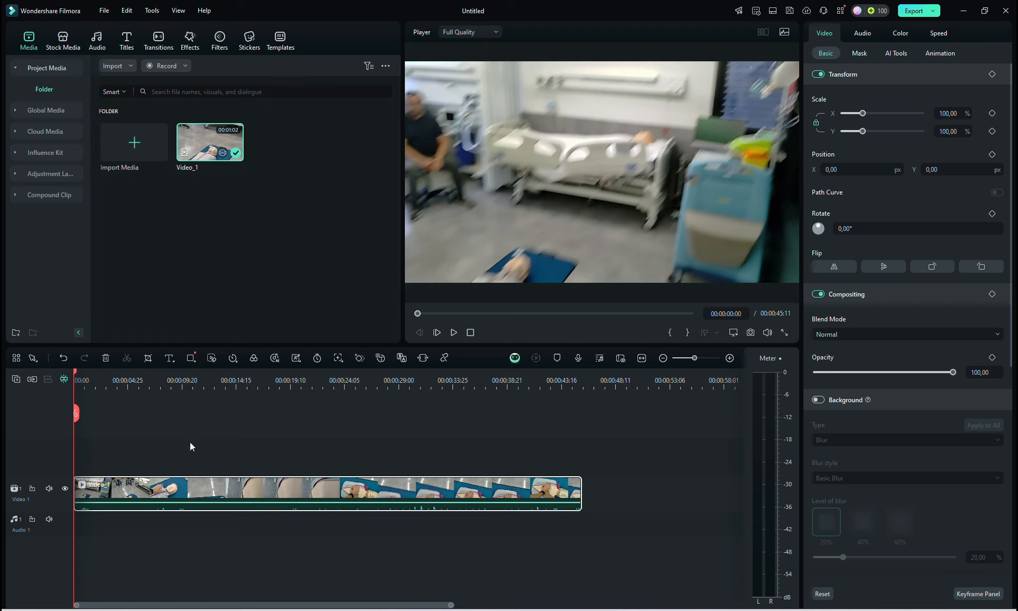
{"action": "double_click", "coordinate": [201, 140]}
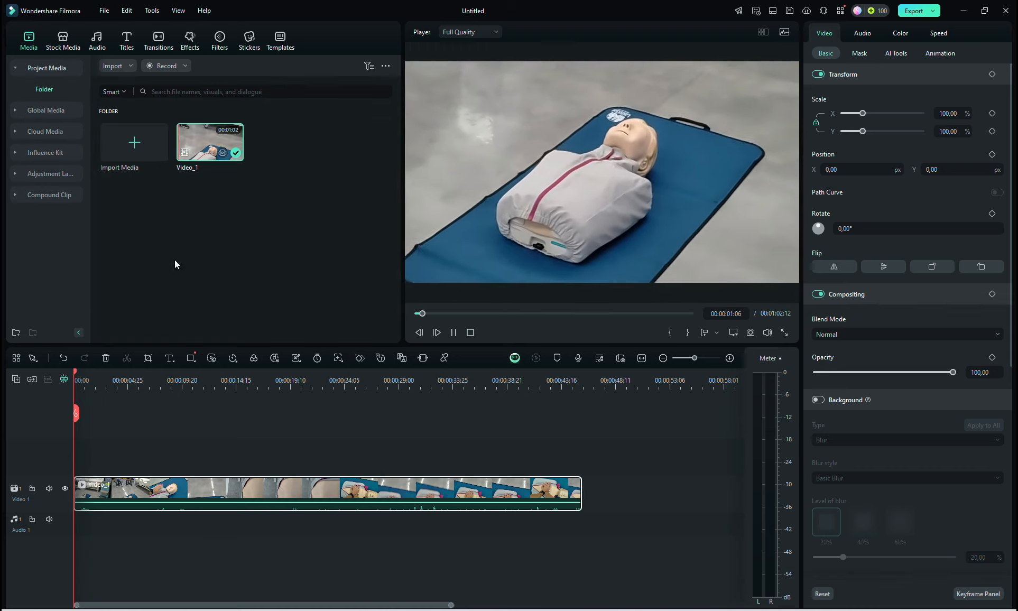
{"action": "left_click", "coordinate": [470, 332]}
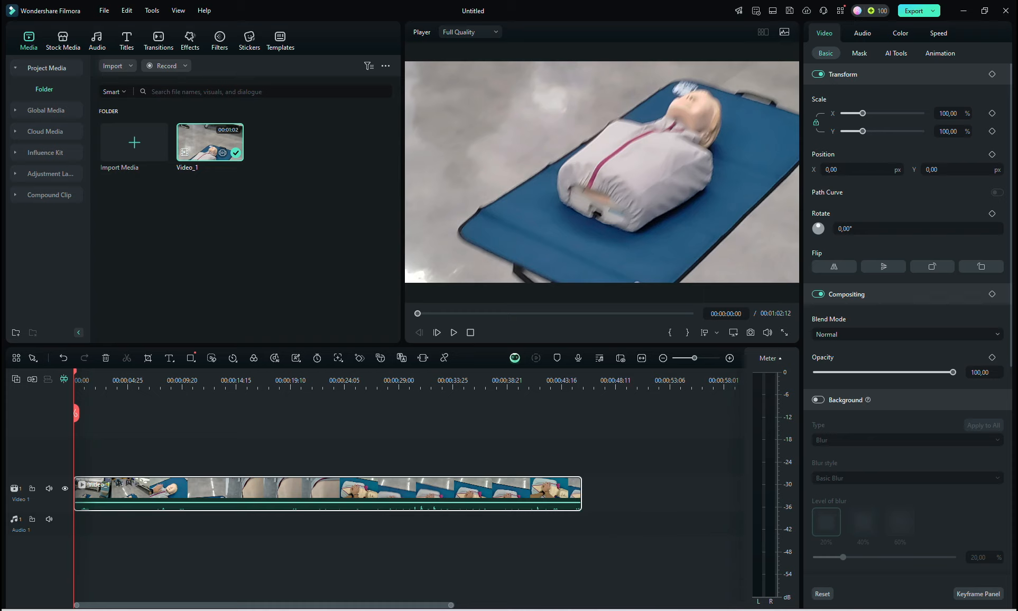
- Split the timeline clip at 00:00:43:01 and delete the short piece after the cut
{"action": "left_click_drag", "start_coordinate": [75, 376], "coordinate": [559, 412]}
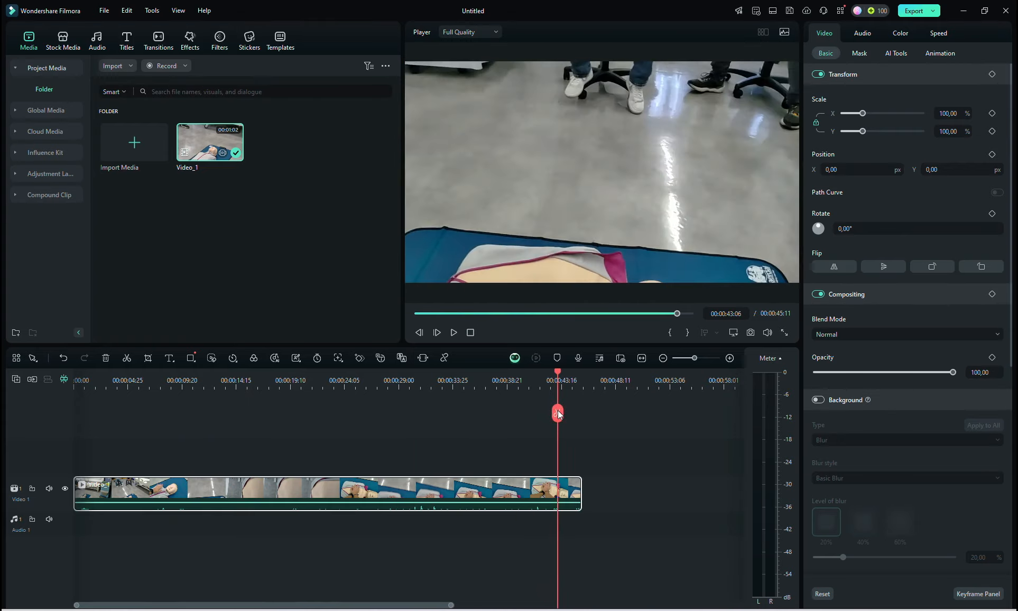
{"action": "left_click", "coordinate": [740, 314]}
{"action": "left_click", "coordinate": [743, 313]}
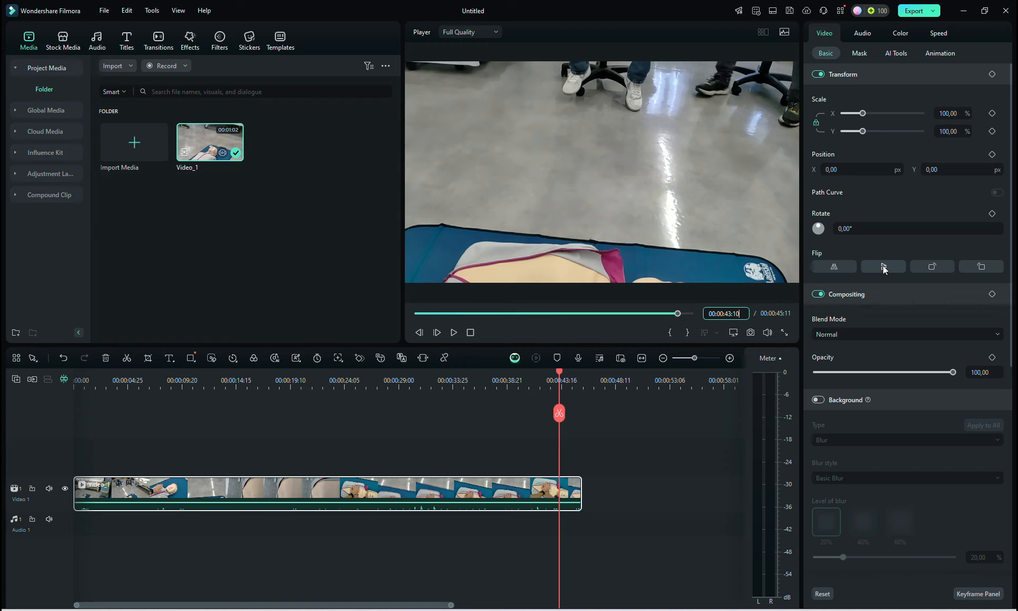
{"action": "key", "text": "BackSpace"}
{"action": "key", "text": "BackSpace"}
{"action": "type", "text": "00"}
{"action": "key", "text": "Return"}
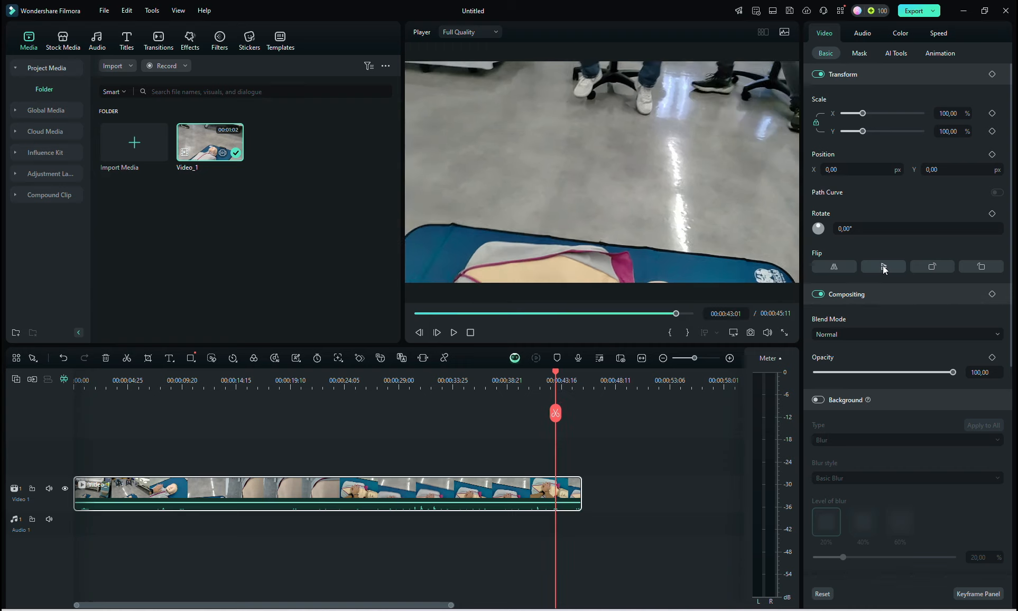
{"action": "left_click", "coordinate": [557, 416]}
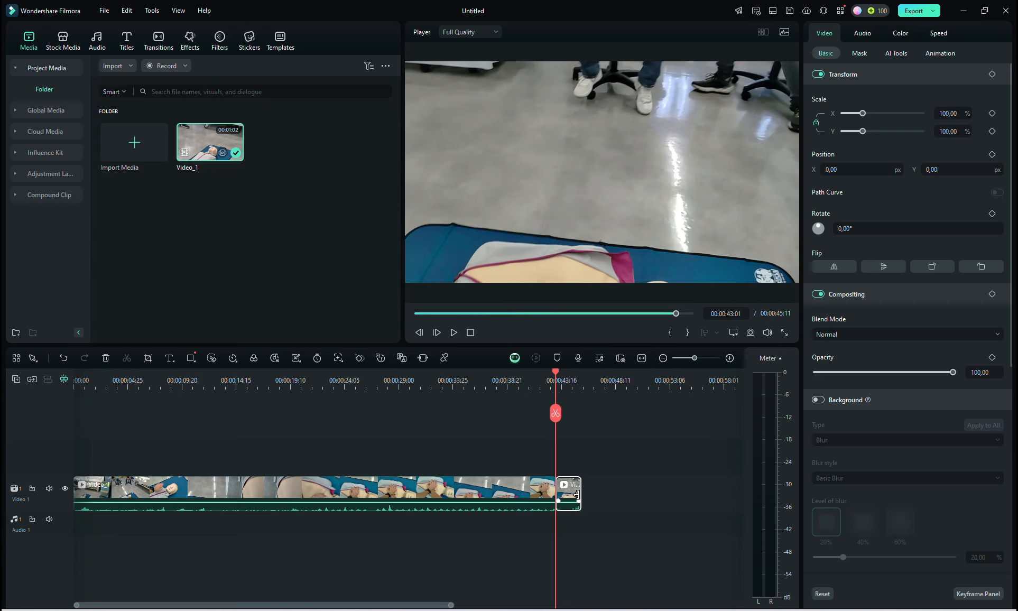
{"action": "key", "text": "Delete"}
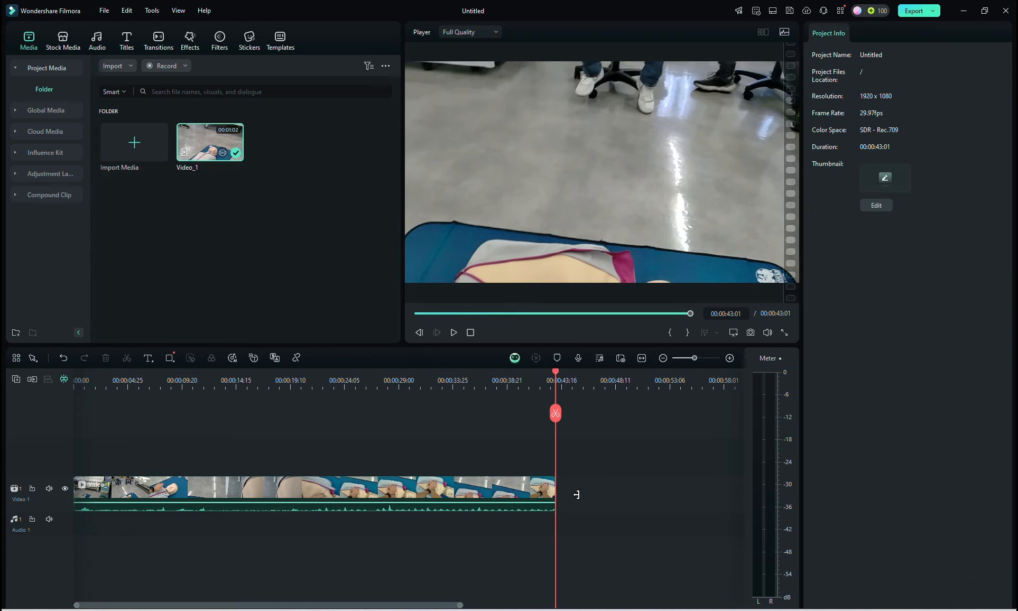